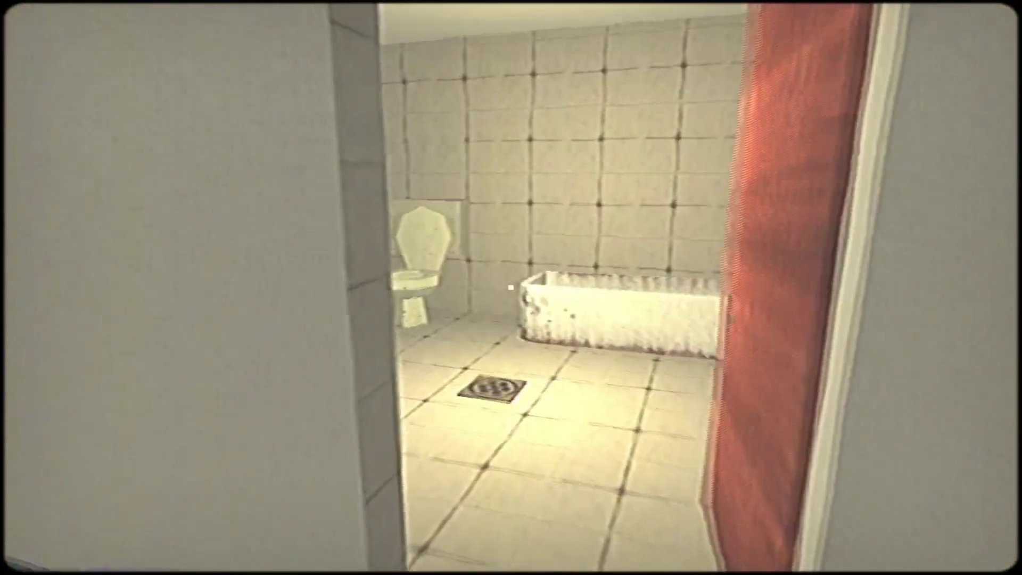
{"action": "key", "text": "w"}
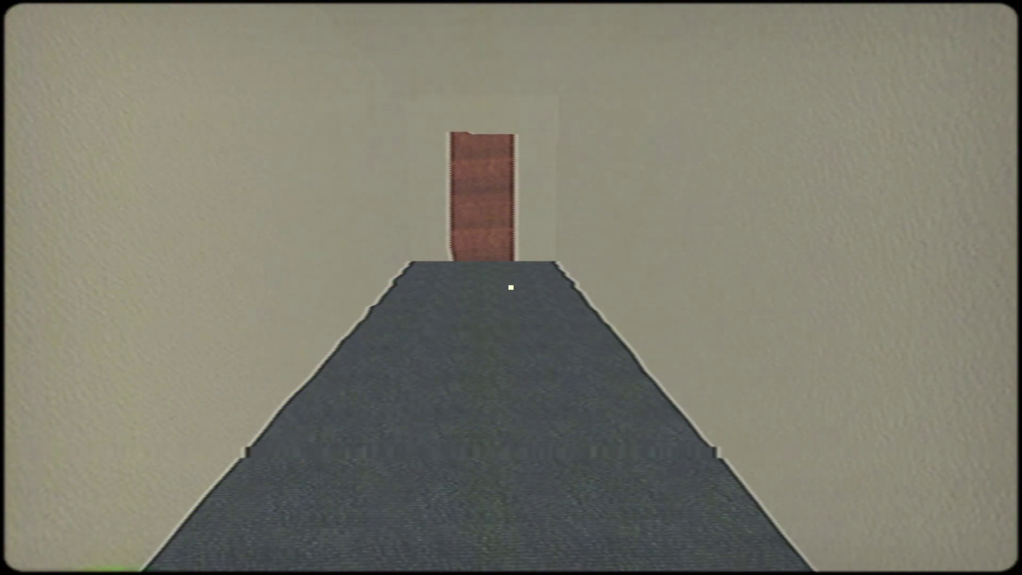
{"action": "key", "text": "w"}
{"action": "key", "text": "w"}
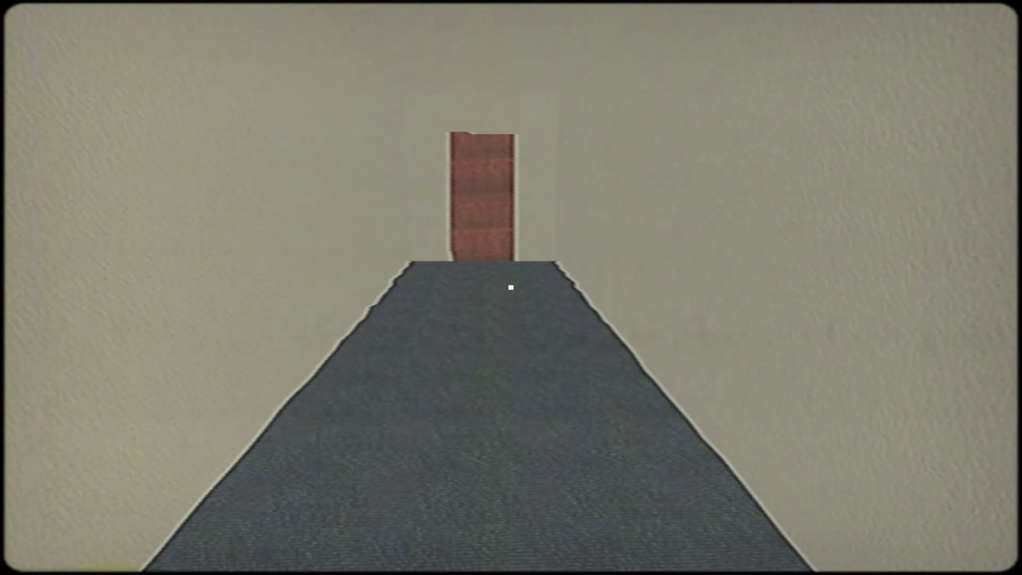